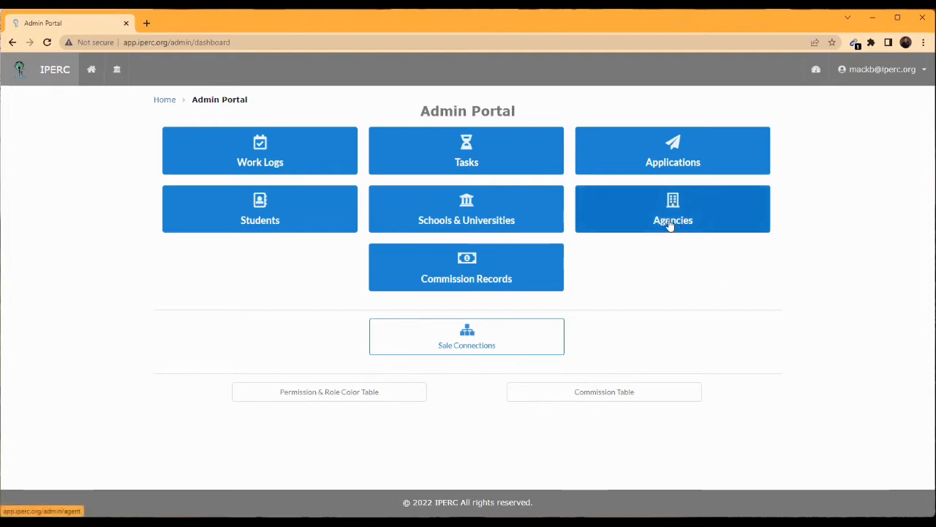
# Open the form for a new agency institution from the Agencies area and review its Country/Region options
pyautogui.click(670, 225)
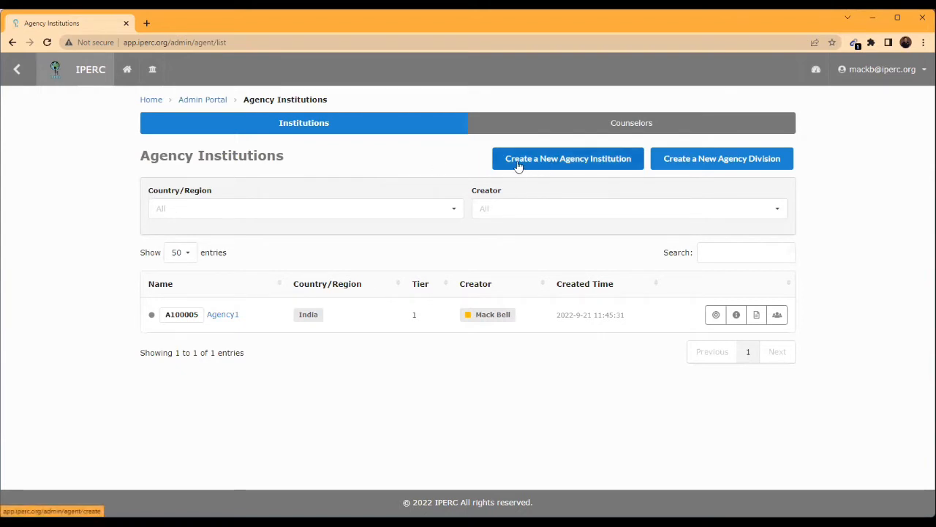
pyautogui.click(575, 162)
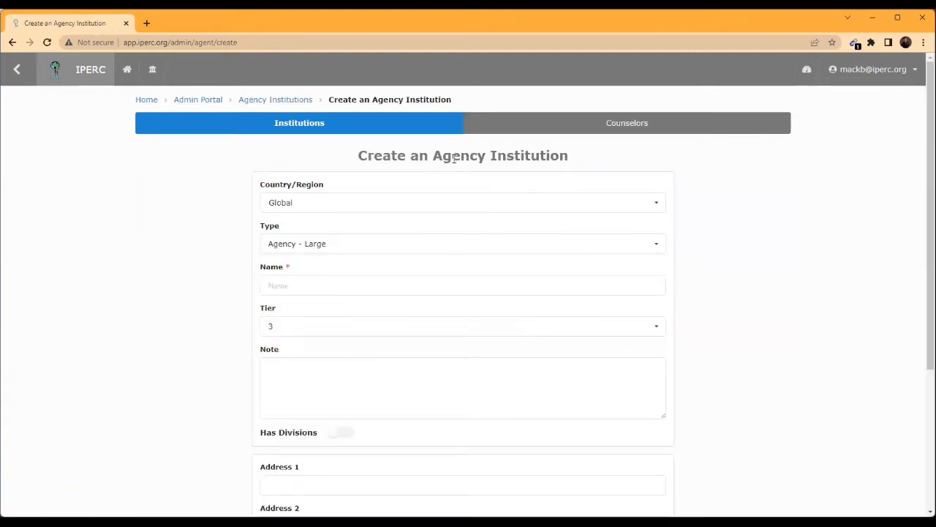
pyautogui.click(335, 202)
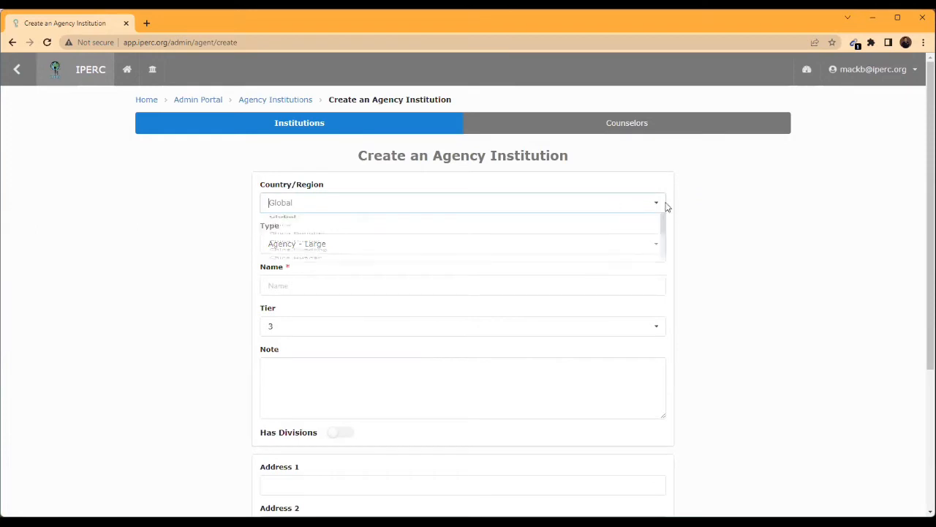
pyautogui.scroll(-5, 512, 255)
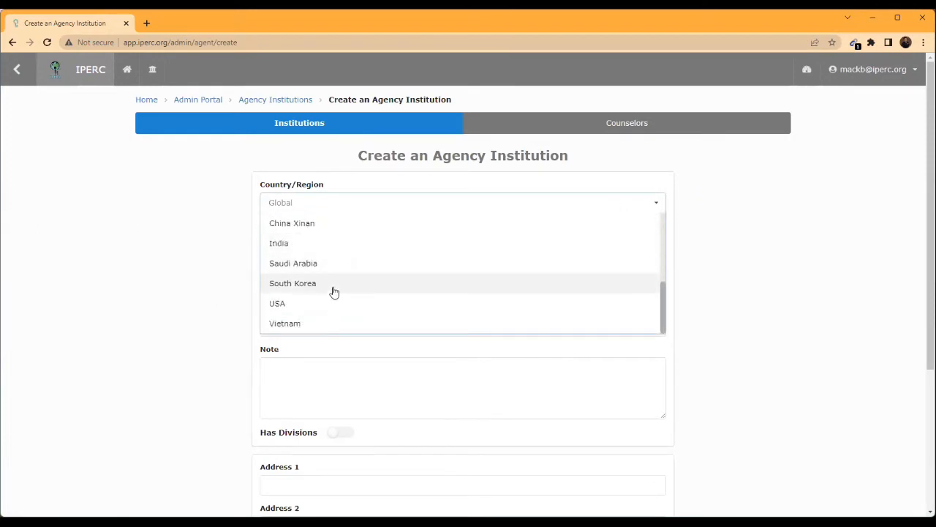
pyautogui.click(208, 264)
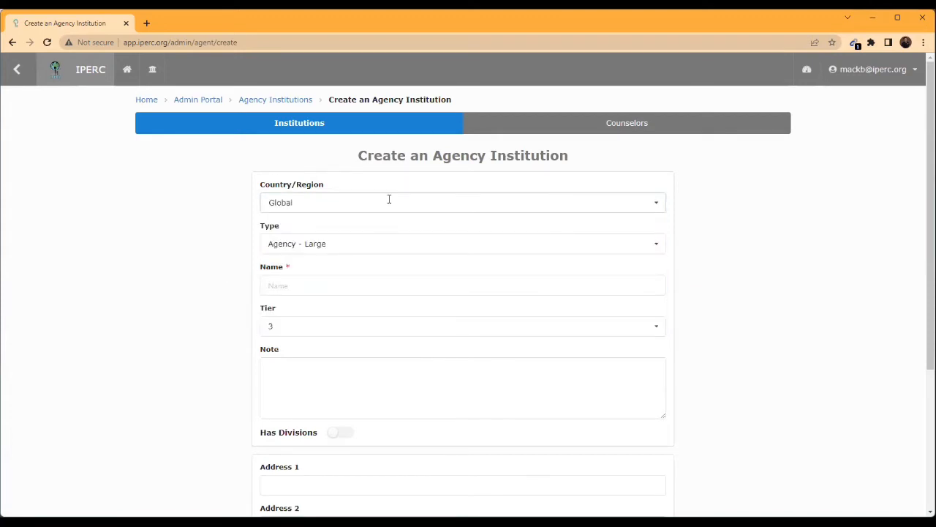
# Review the available Type options for the new agency institution
pyautogui.click(378, 242)
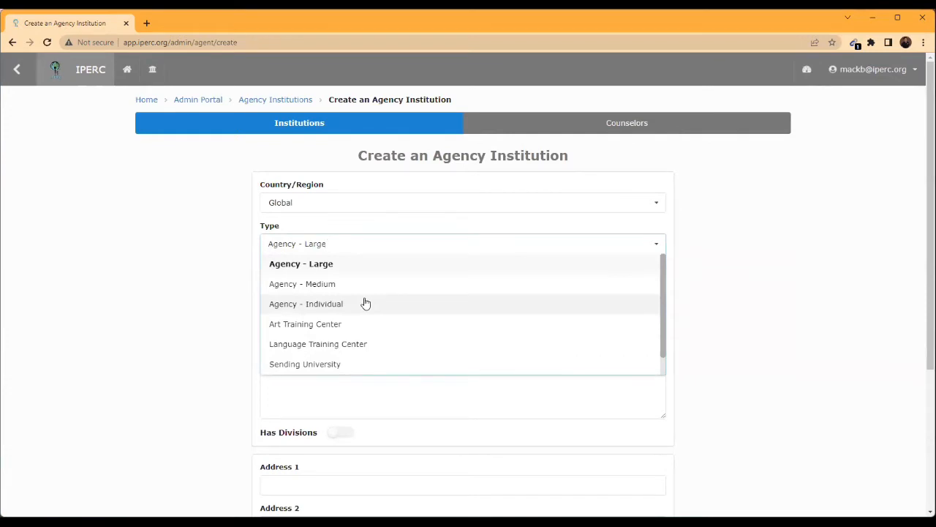
pyautogui.scroll(-1, 366, 308)
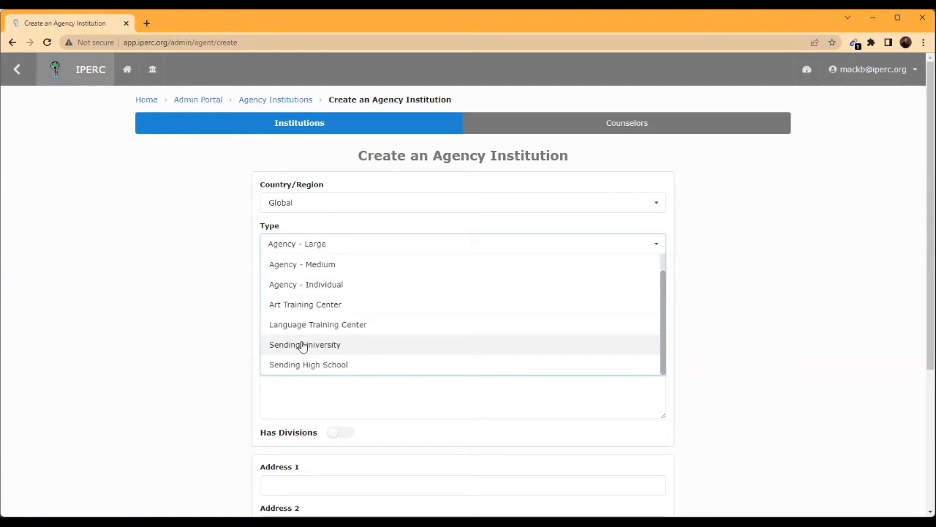
pyautogui.click(221, 361)
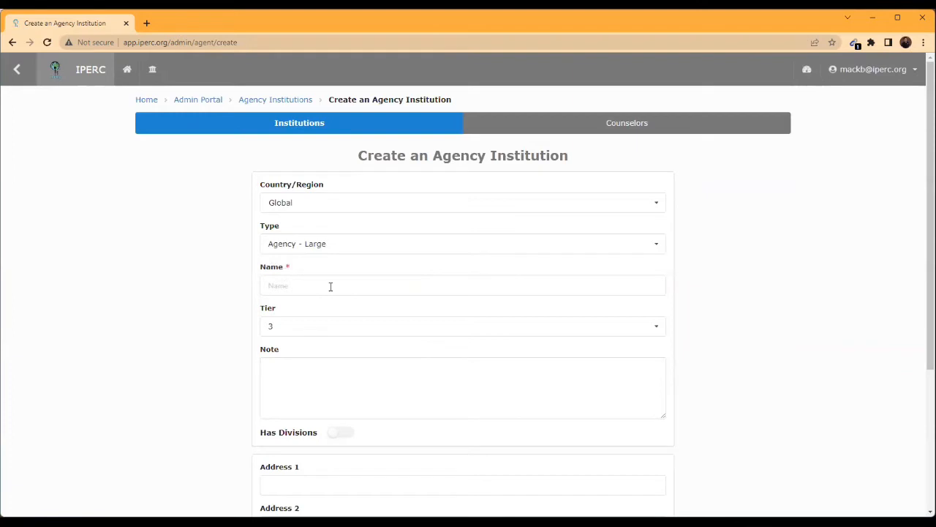
# Check the required Name field and review the Tier options for the new agency institution
pyautogui.click(281, 288)
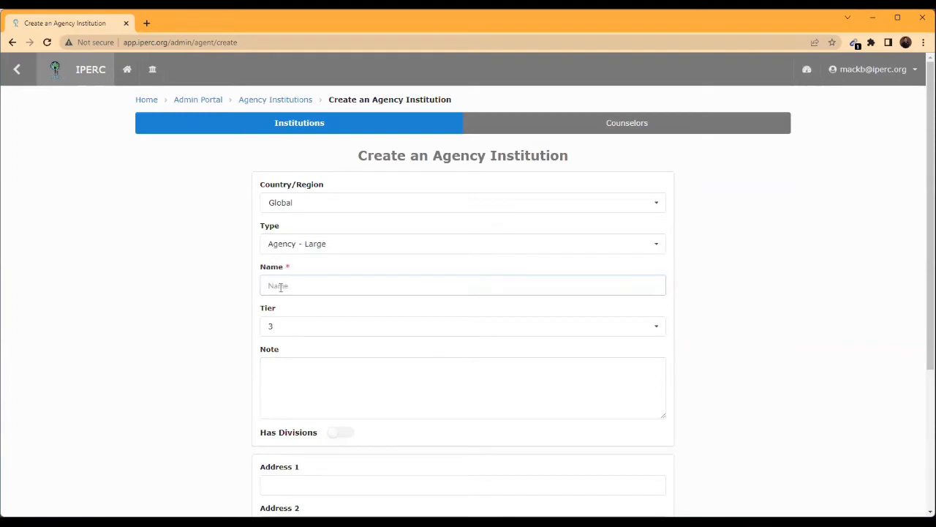
pyautogui.click(269, 327)
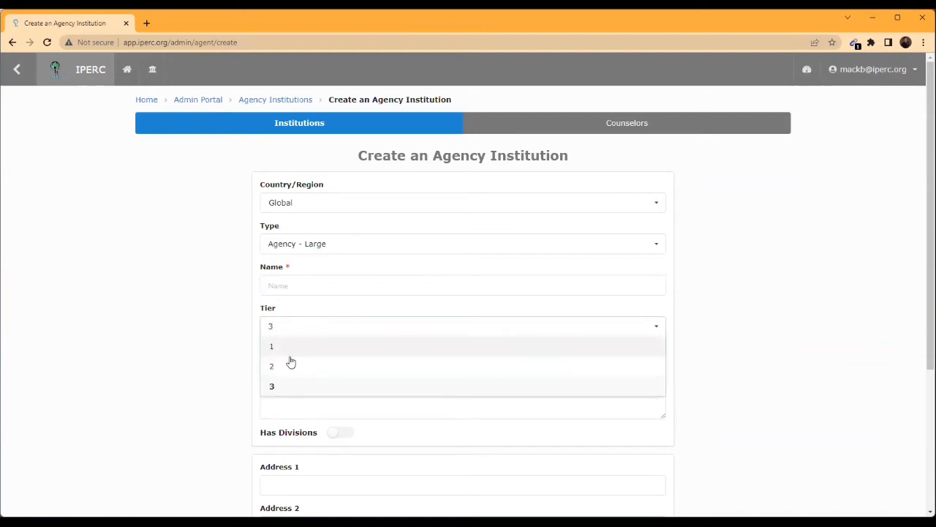
pyautogui.click(205, 376)
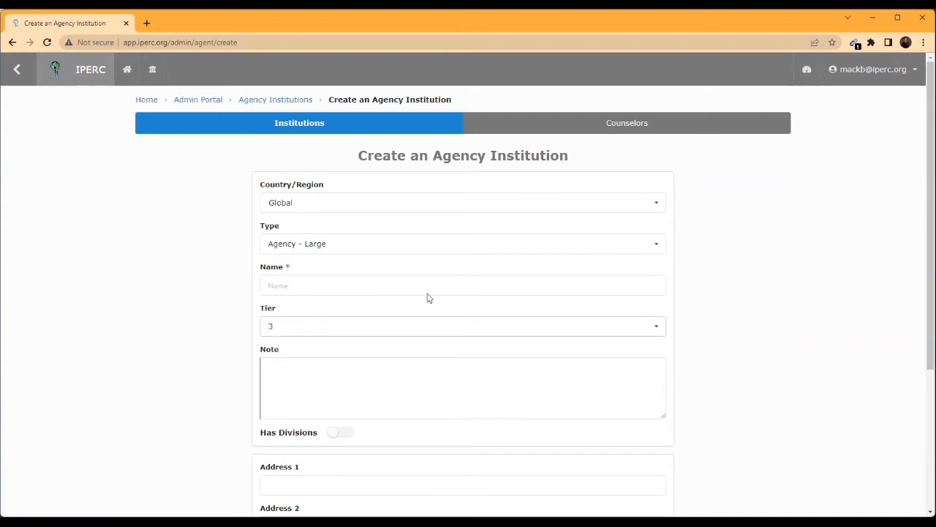
pyautogui.click(405, 330)
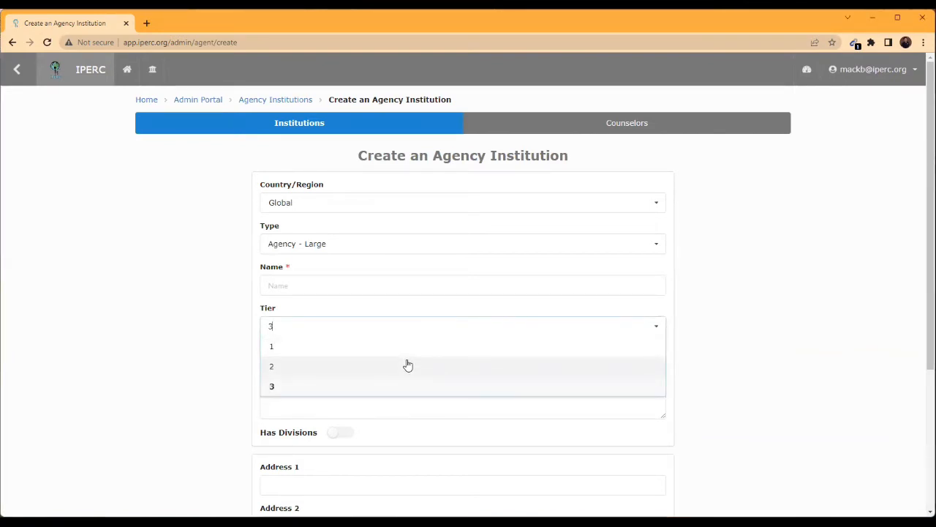
pyautogui.click(155, 397)
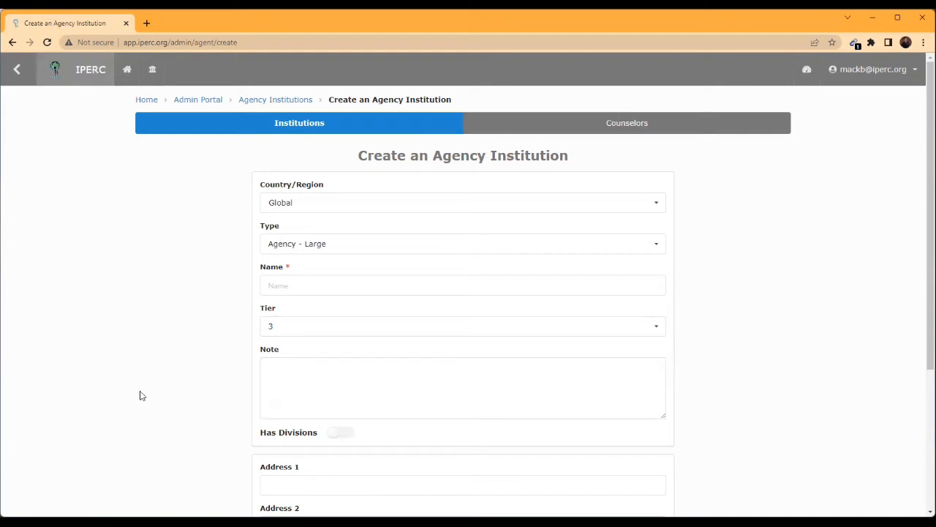
# Turn on Has Divisions for the new agency institution and look over its address fields
pyautogui.scroll(-3, 188, 324)
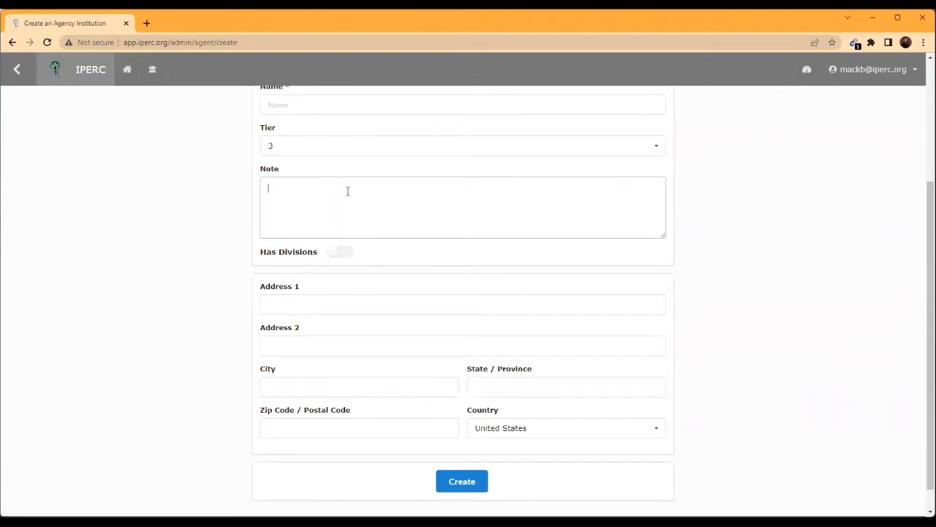
pyautogui.scroll(2, 460, 186)
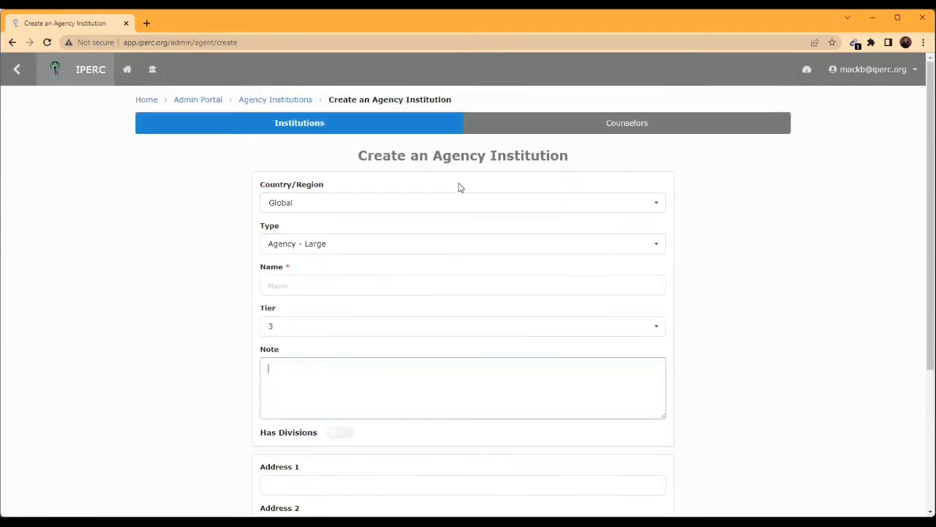
pyautogui.scroll(-1, 460, 249)
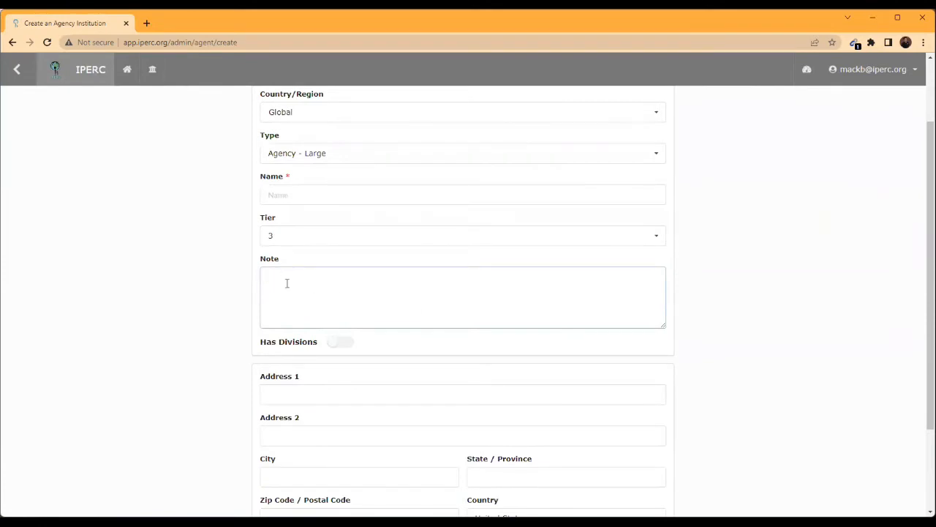
pyautogui.click(336, 344)
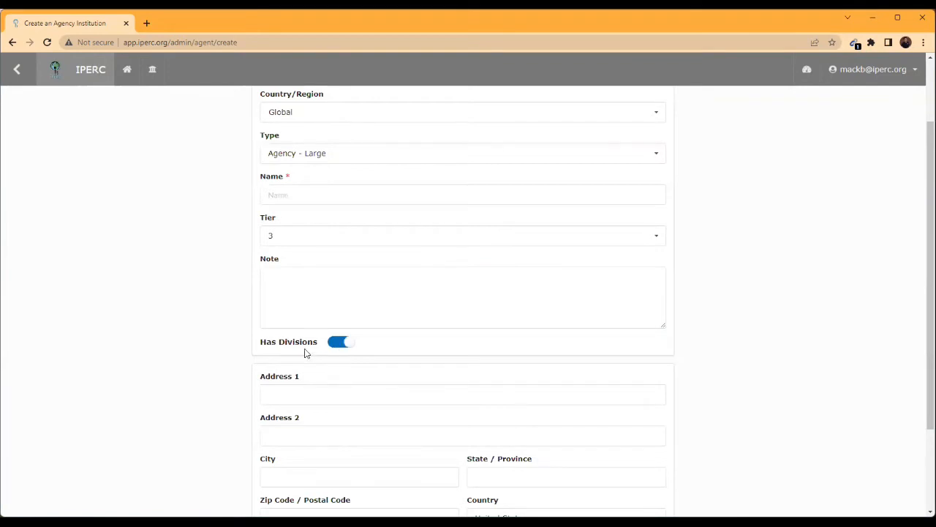
pyautogui.moveTo(264, 343); pyautogui.dragTo(305, 346)
pyautogui.click(307, 342)
pyautogui.scroll(-2, 311, 343)
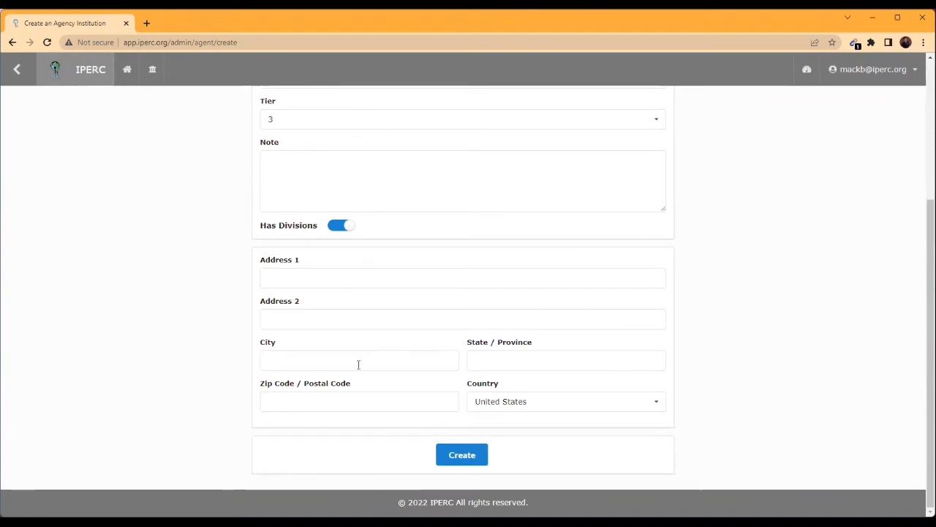
# Look over the new institution form again and return to the Agency Institutions list without creating anything
pyautogui.scroll(3, 406, 208)
pyautogui.scroll(-1, 412, 198)
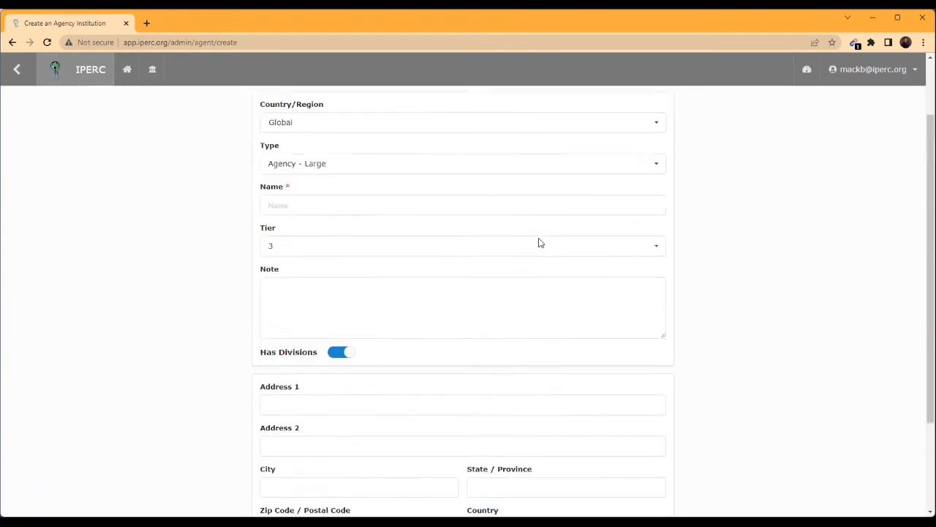
pyautogui.scroll(1, 539, 242)
pyautogui.click(286, 101)
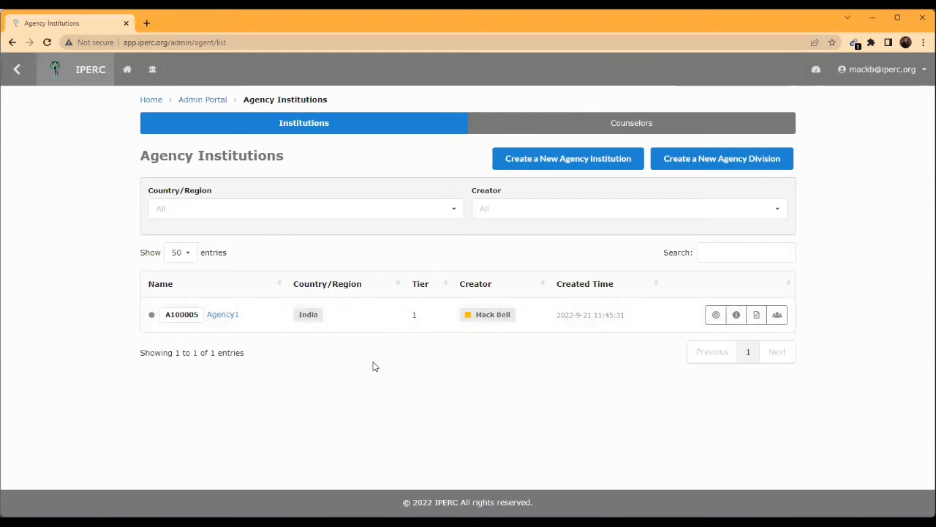
# Open the Agency1 record on its services and examine the agency name and status marker in its heading
pyautogui.click(223, 320)
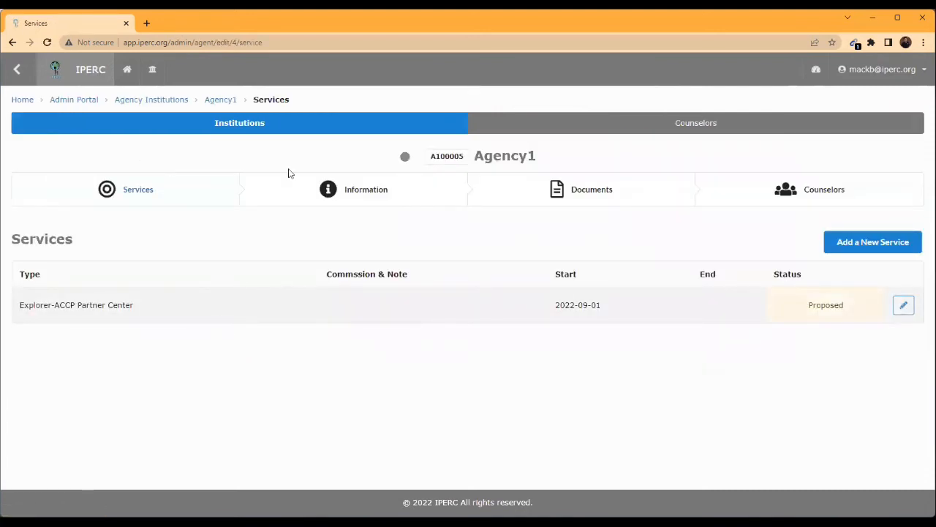
pyautogui.moveTo(473, 155)
pyautogui.mouseDown()
pyautogui.moveTo(548, 160)
pyautogui.moveTo(473, 156)
pyautogui.mouseUp()
pyautogui.click(532, 155)
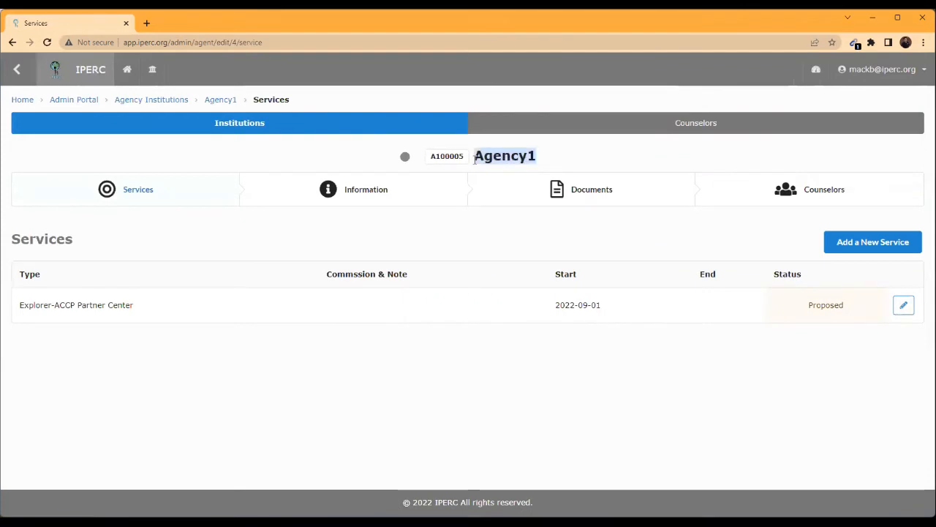
pyautogui.click(408, 159)
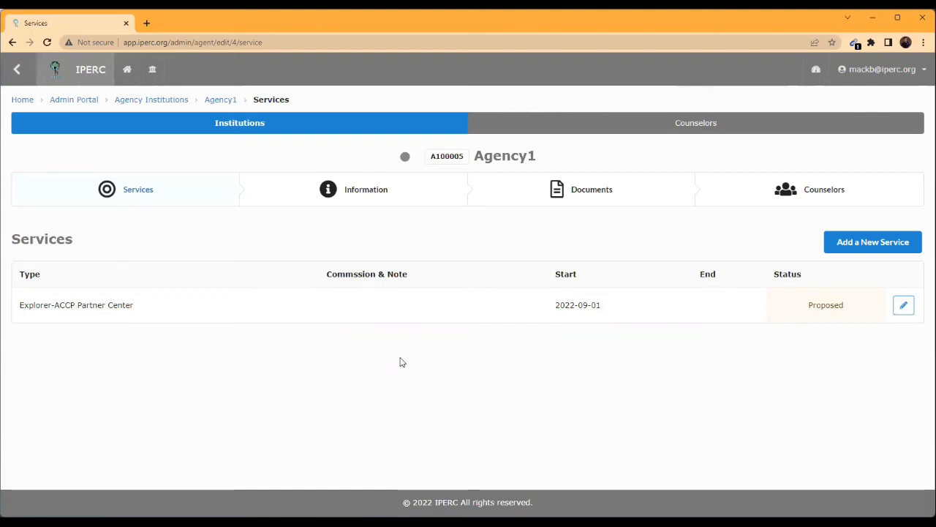
# Open the form for a new Agency1 service and review the available service types
pyautogui.click(867, 243)
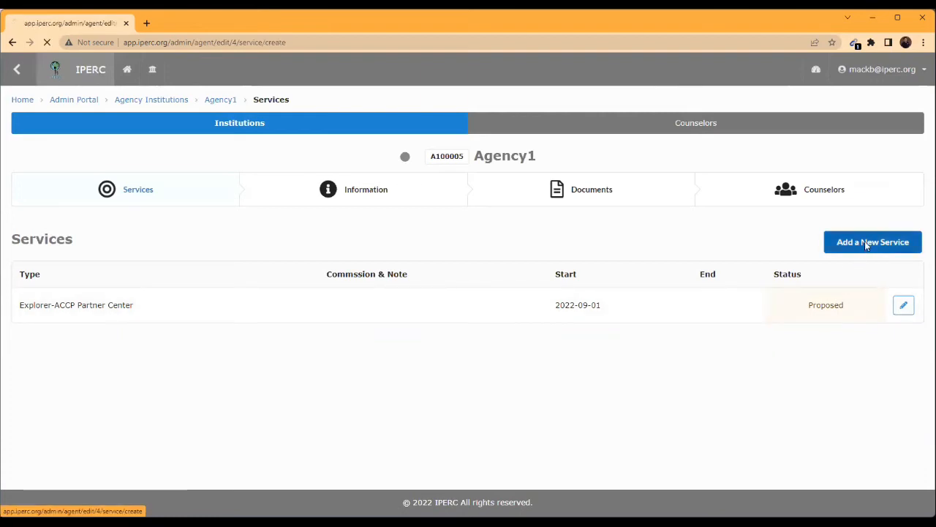
pyautogui.click(412, 292)
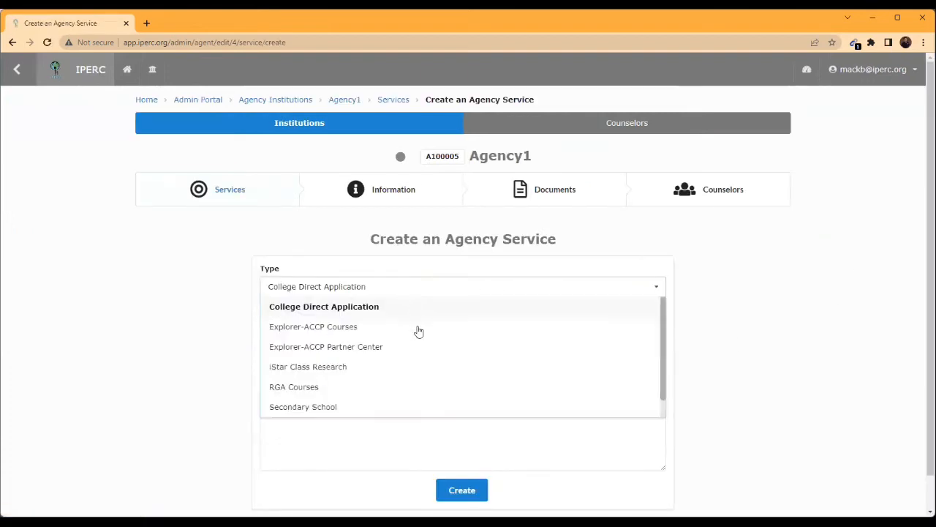
pyautogui.scroll(-3, 414, 344)
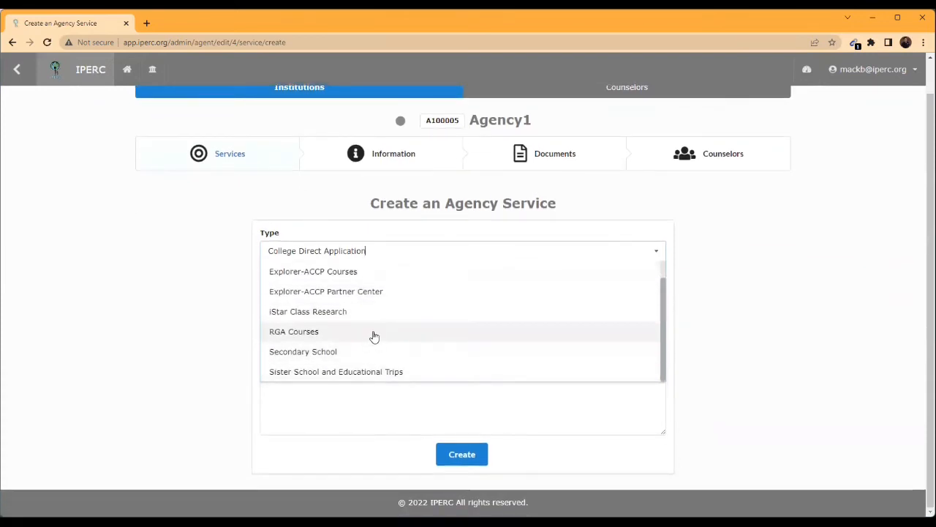
pyautogui.scroll(3, 374, 336)
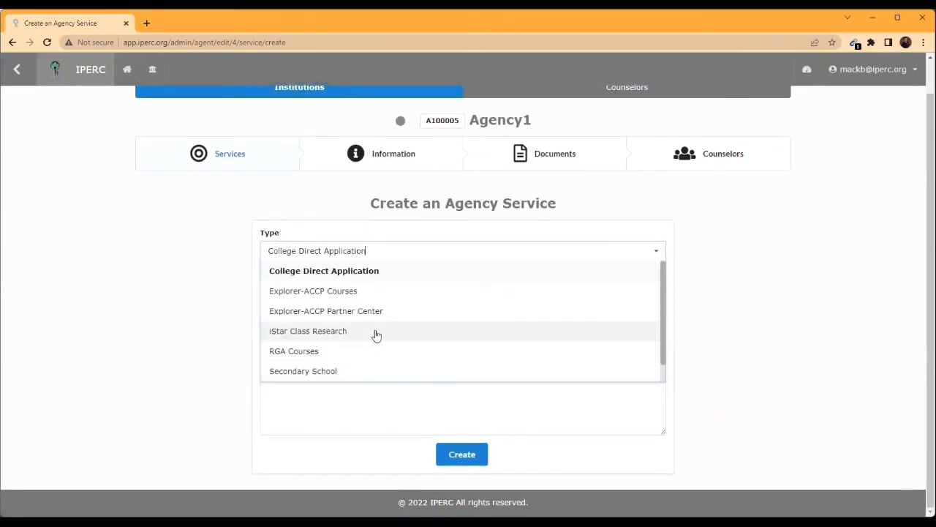
pyautogui.click(202, 349)
# Review the new service's Status options, Start Date and Commssion & Note fields, and return to Agency1's services without creating it
pyautogui.click(325, 298)
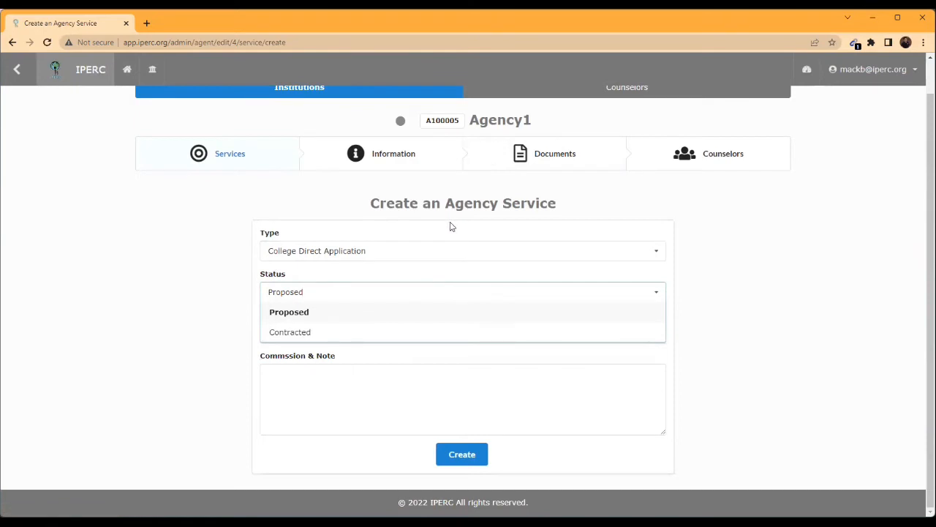
pyautogui.click(225, 331)
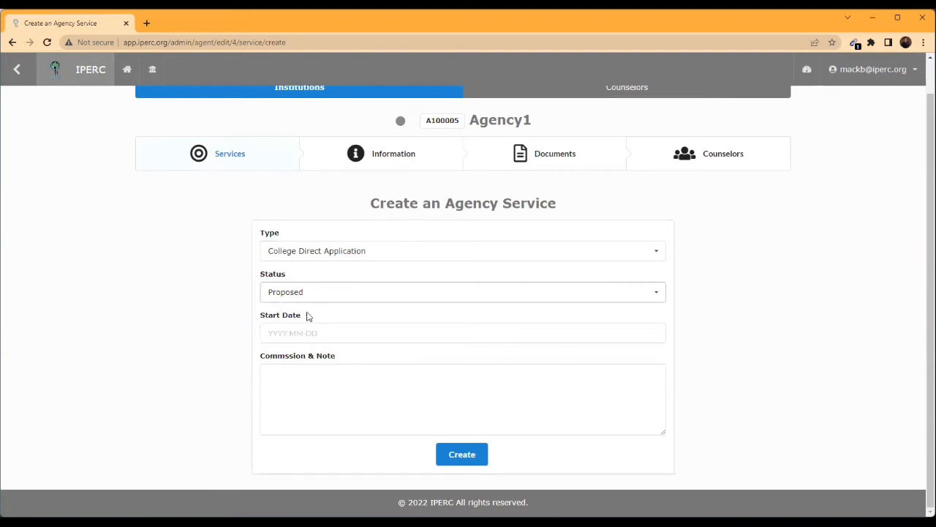
pyautogui.click(291, 334)
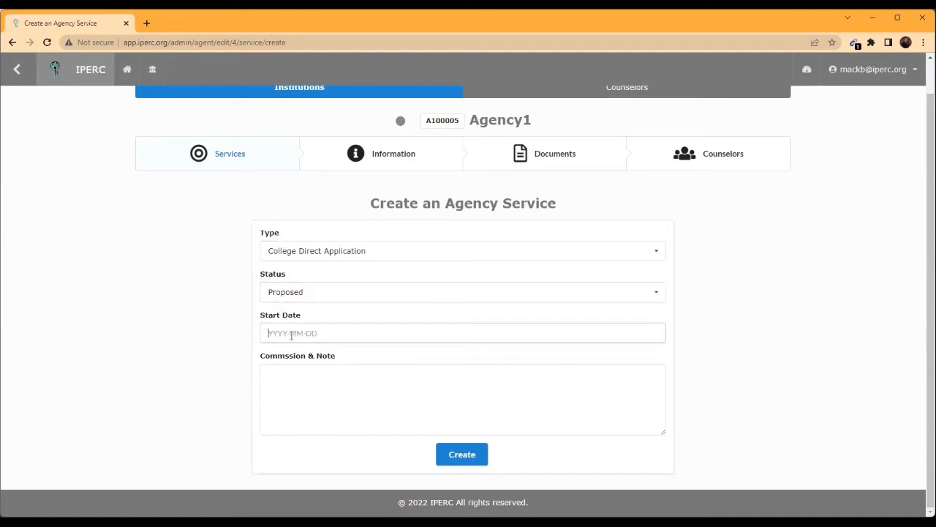
pyautogui.click(272, 366)
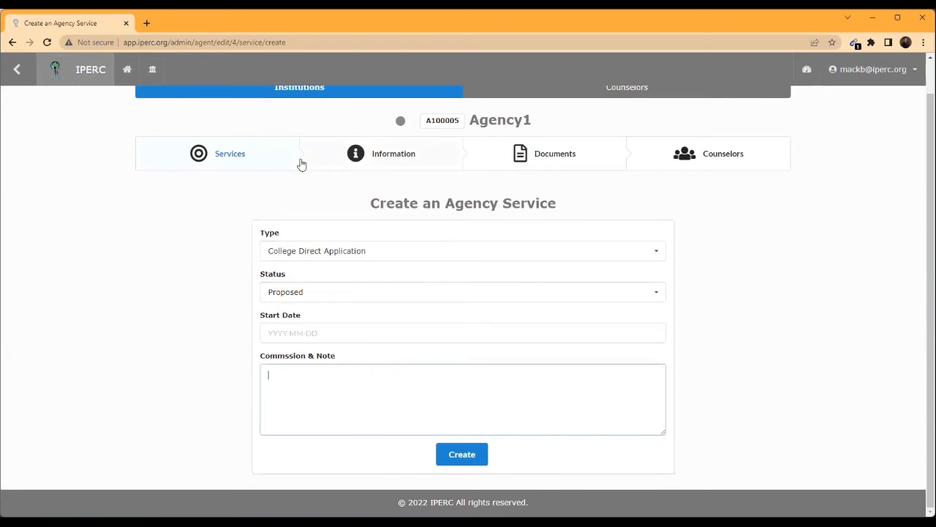
pyautogui.click(251, 163)
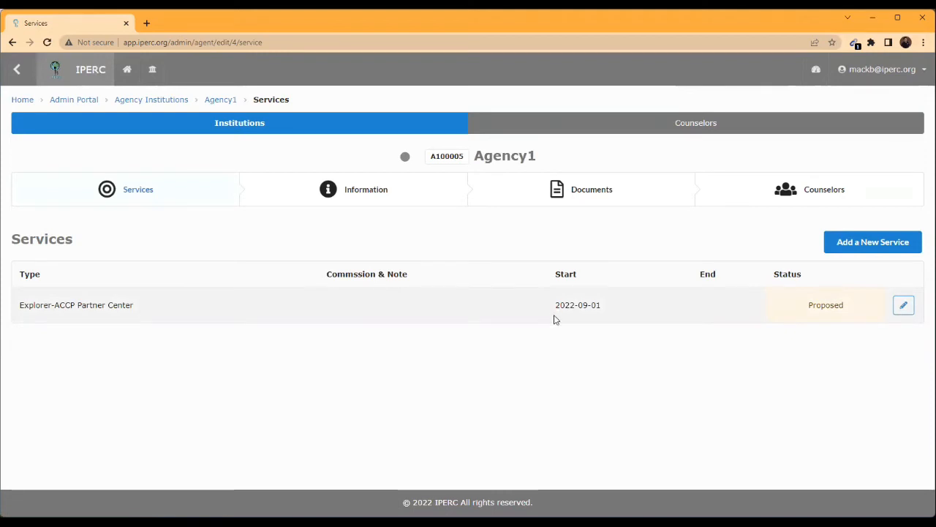
# Set the status of Agency1's Explorer-ACCP Partner Center service to Contracted, save it, and return to the services list
pyautogui.click(904, 306)
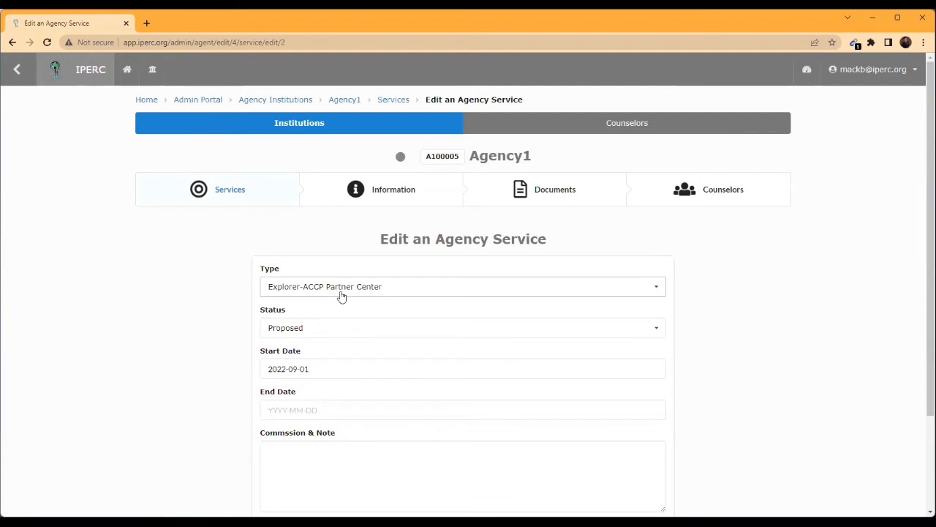
pyautogui.click(283, 329)
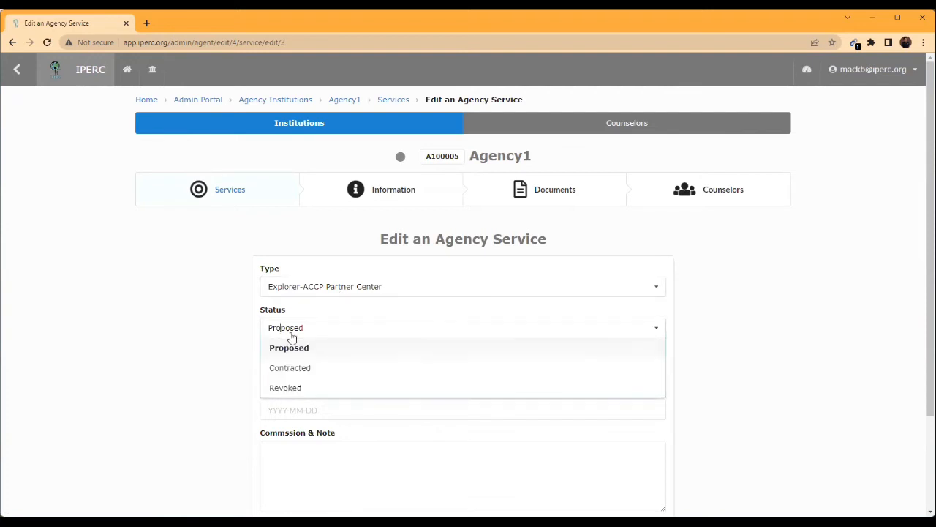
pyautogui.click(301, 375)
pyautogui.scroll(-2, 439, 461)
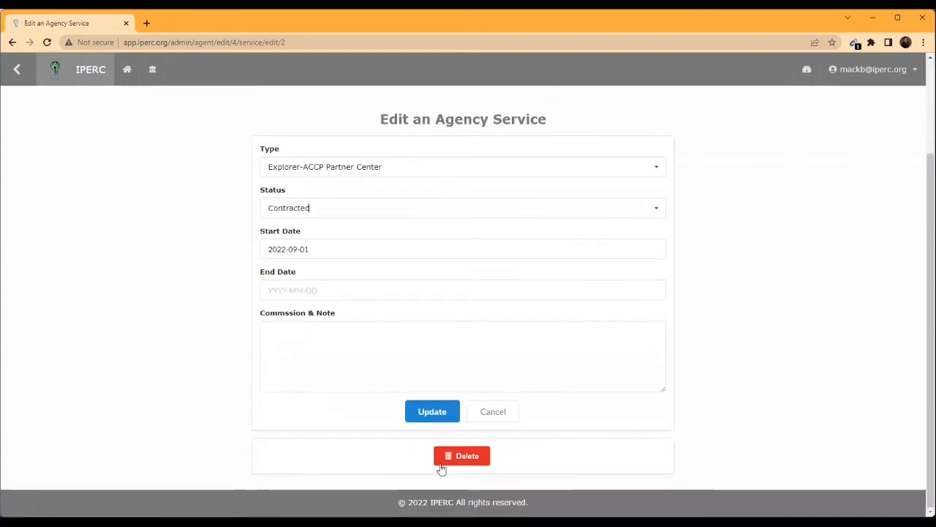
pyautogui.click(432, 421)
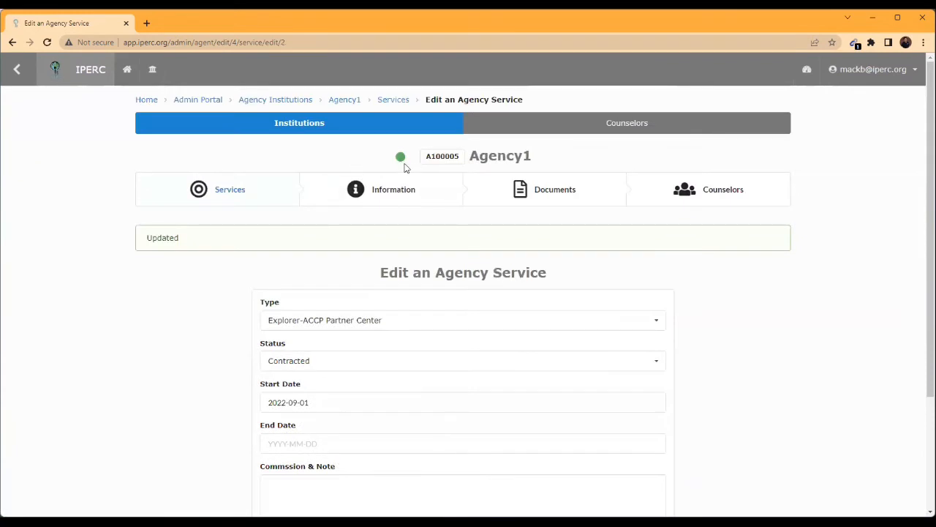
pyautogui.click(236, 191)
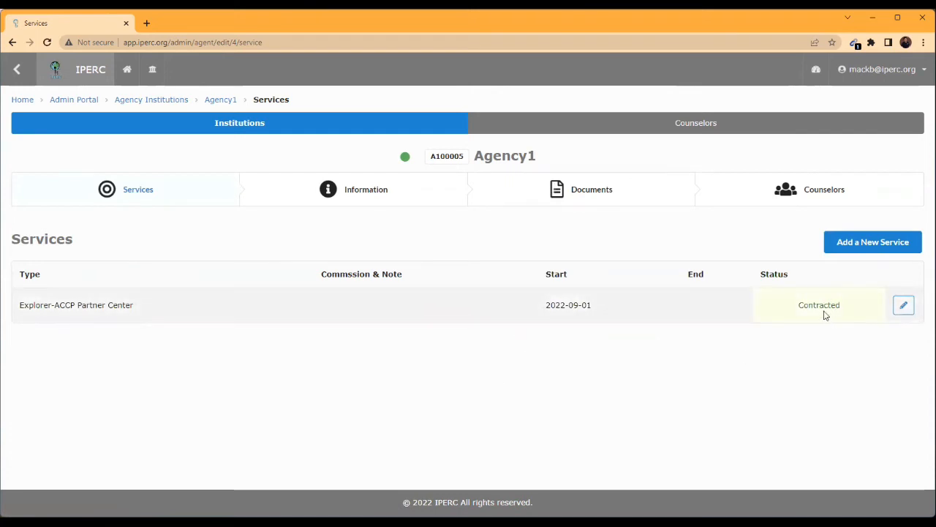
# Review Agency1's information form, including its country, name, tier, note, divisions setting and address fields
pyautogui.click(358, 194)
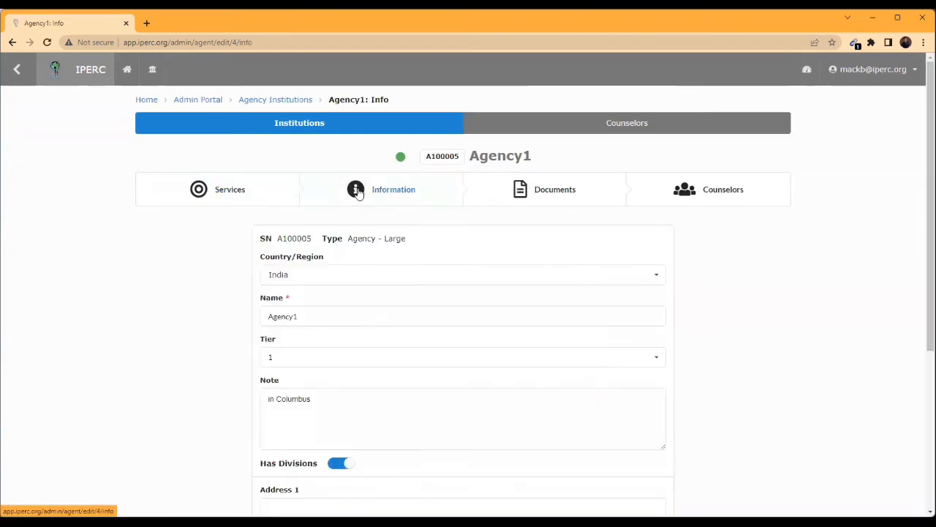
pyautogui.scroll(-5, 378, 318)
pyautogui.scroll(5, 437, 329)
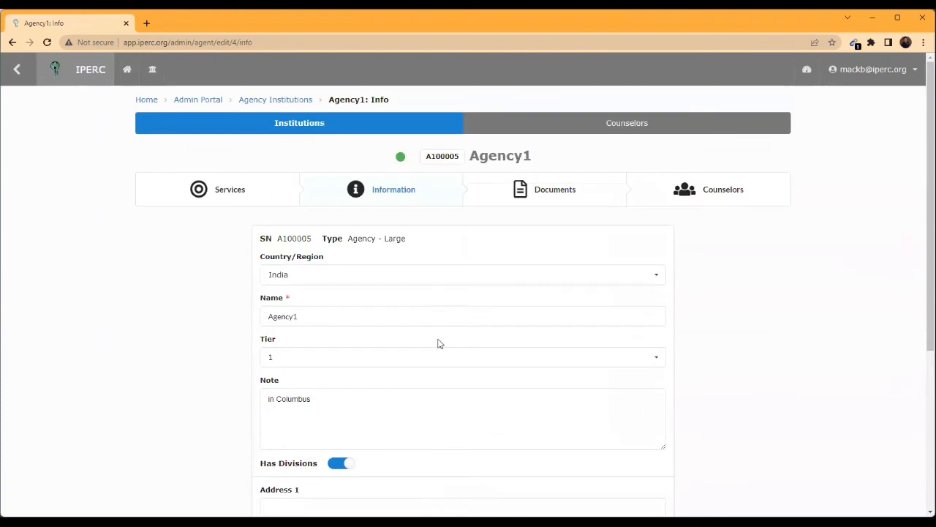
pyautogui.scroll(-5, 438, 341)
pyautogui.scroll(3, 412, 378)
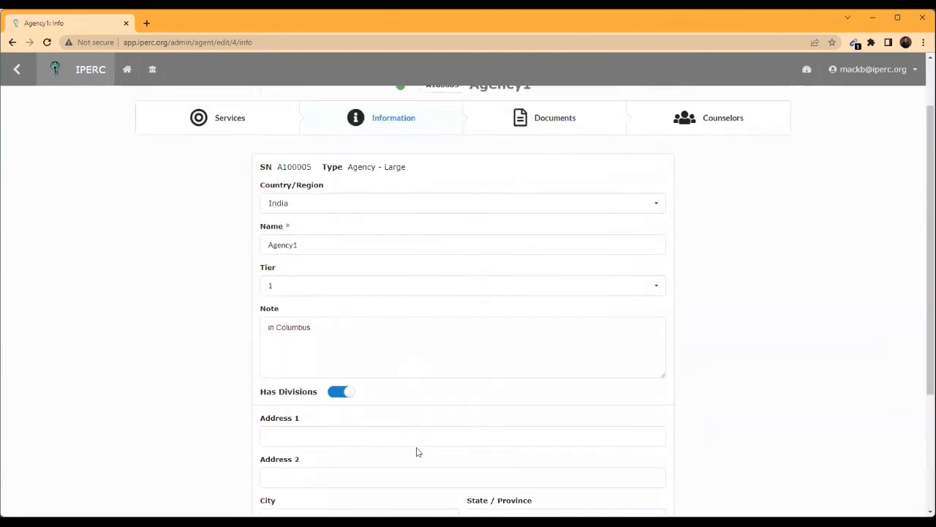
pyautogui.scroll(-1, 491, 376)
pyautogui.scroll(3, 476, 308)
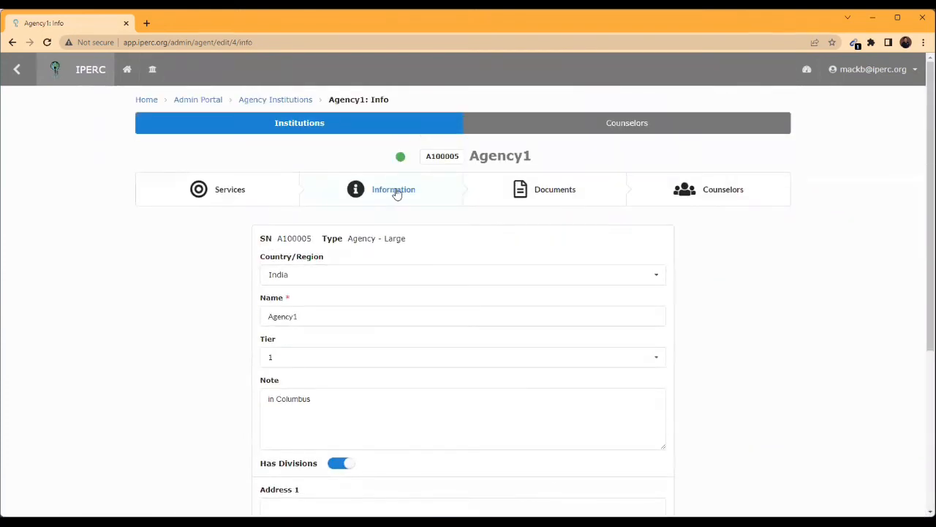
# Open Agency1's documents and examine the Agreement, Guide and Other upload sections
pyautogui.click(507, 197)
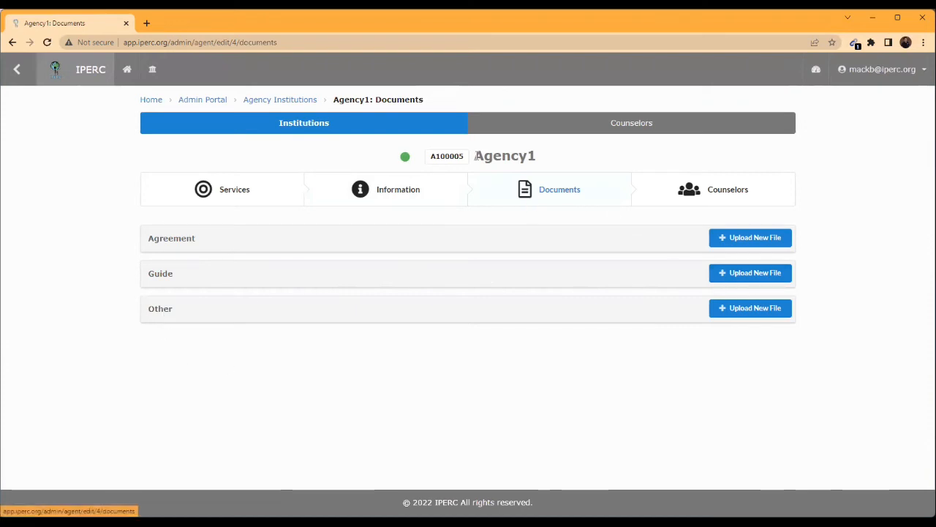
pyautogui.moveTo(472, 156)
pyautogui.mouseDown()
pyautogui.moveTo(549, 164)
pyautogui.moveTo(471, 168)
pyautogui.mouseUp()
pyautogui.click(539, 161)
pyautogui.click(514, 198)
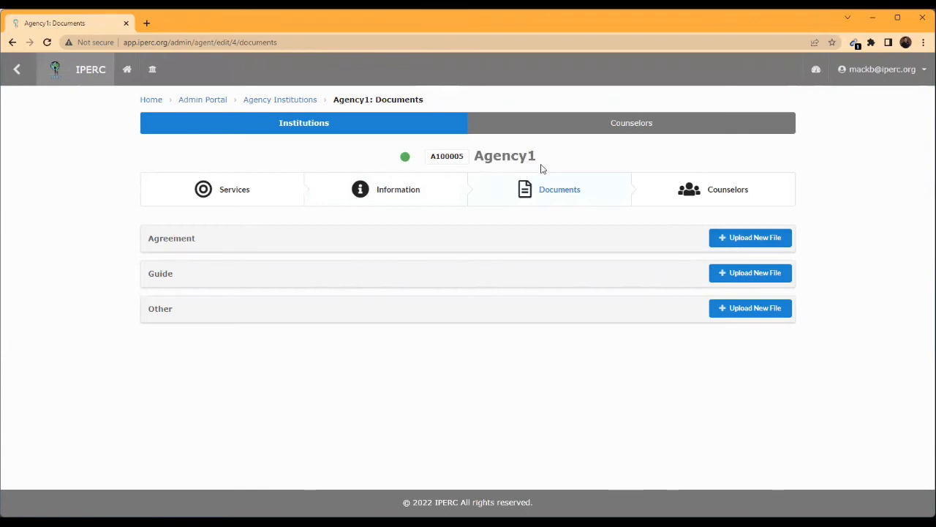
# Review the counselors linked to Agency1, and compare the overall Agency Institutions and Agency Counselors lists
pyautogui.click(727, 201)
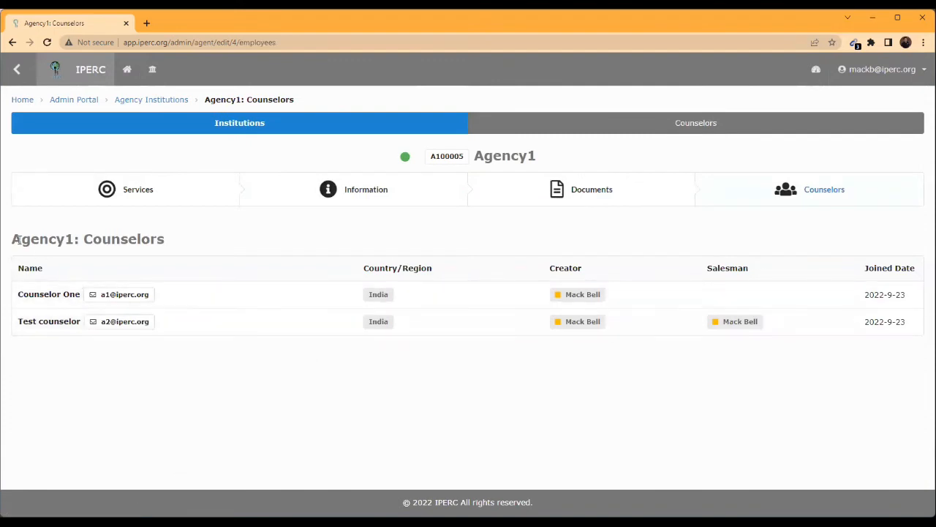
pyautogui.moveTo(12, 241); pyautogui.dragTo(75, 242)
pyautogui.click(75, 242)
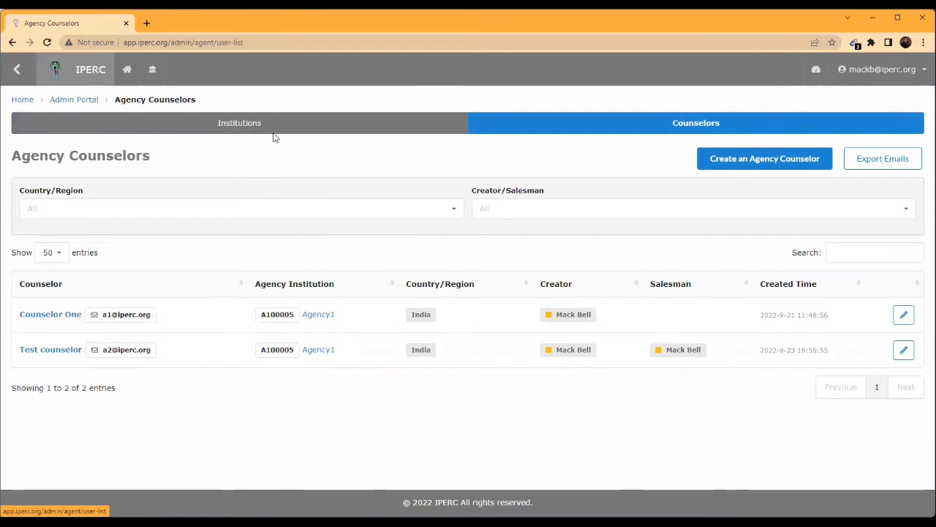
pyautogui.click(236, 124)
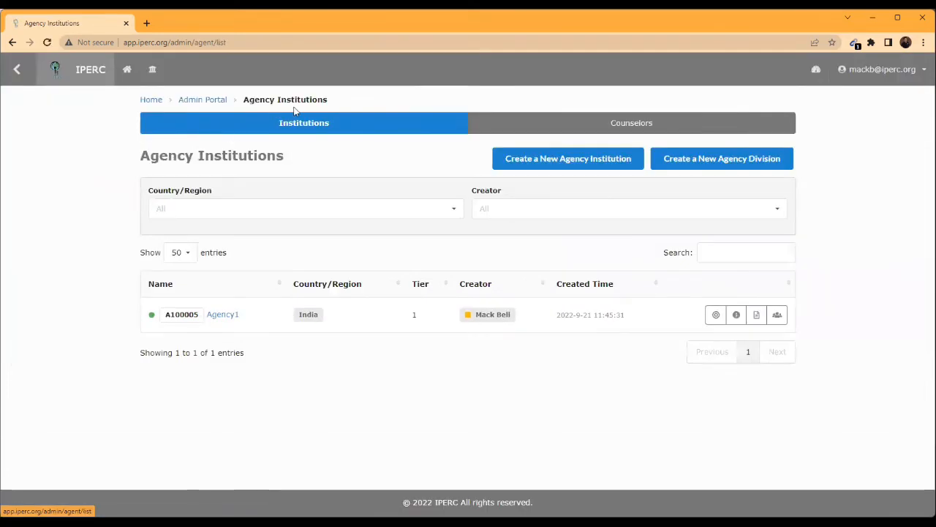
pyautogui.click(649, 129)
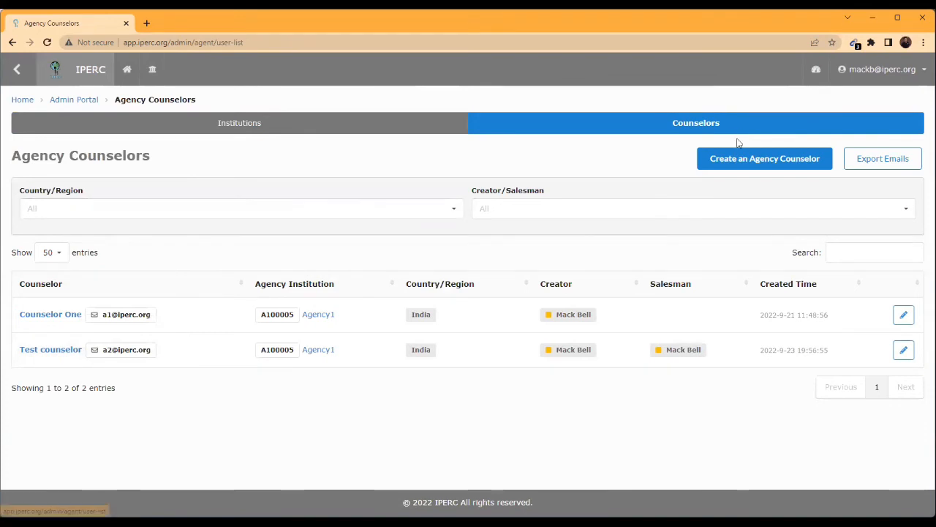
# Open the form for a new agency counselor and review its contact fields and Salesman options
pyautogui.click(738, 165)
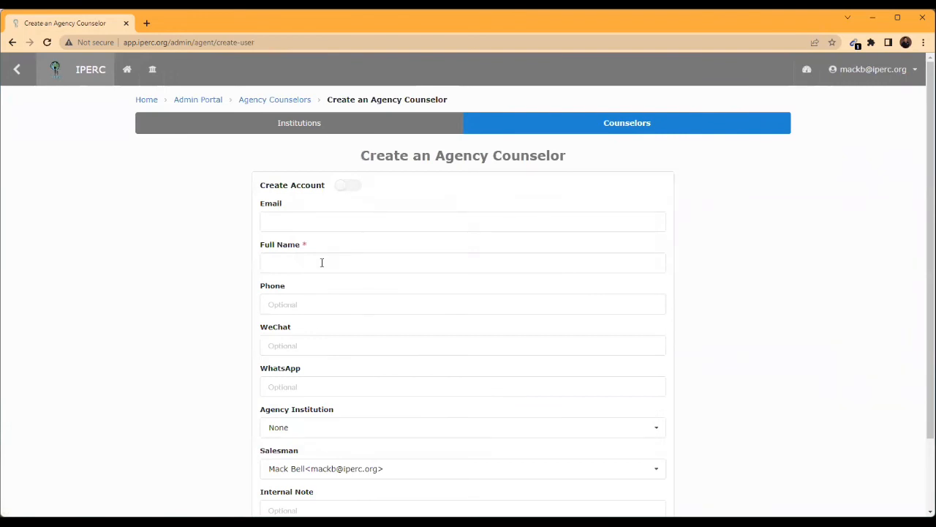
pyautogui.scroll(-2, 322, 337)
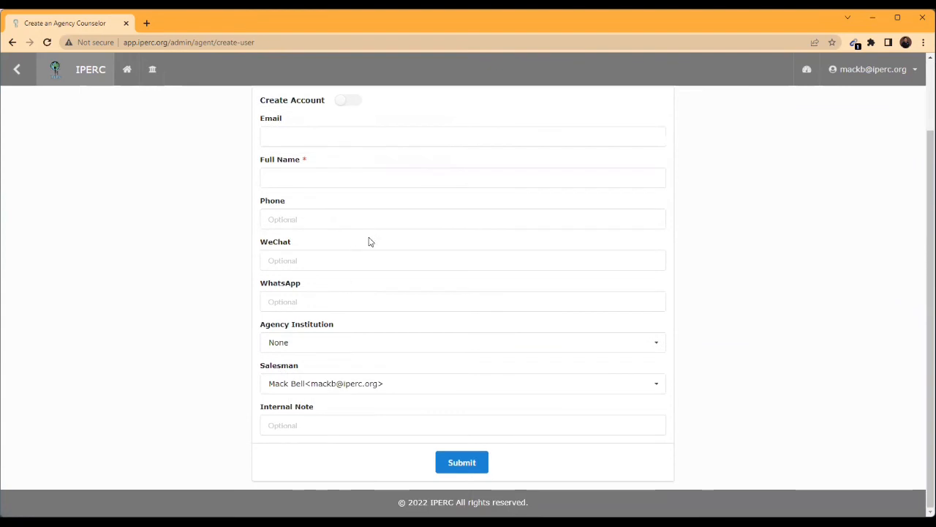
pyautogui.click(288, 383)
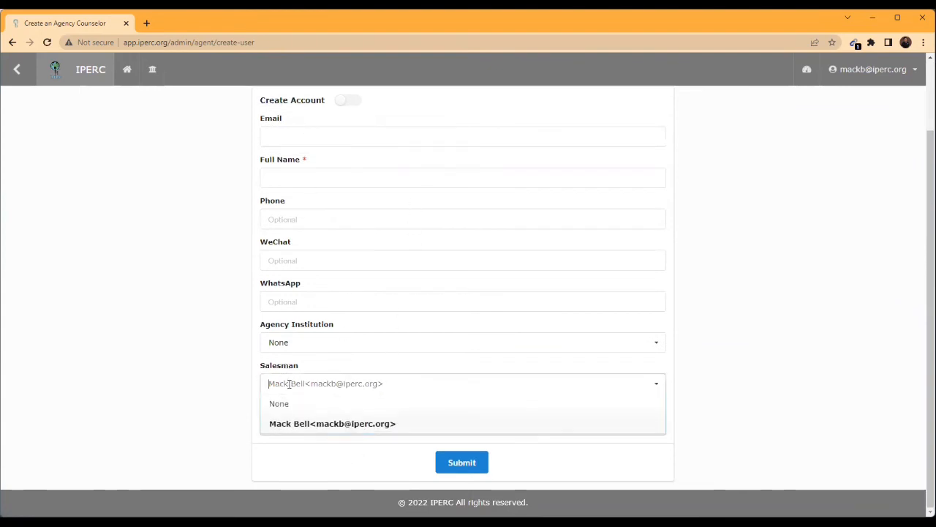
pyautogui.click(307, 431)
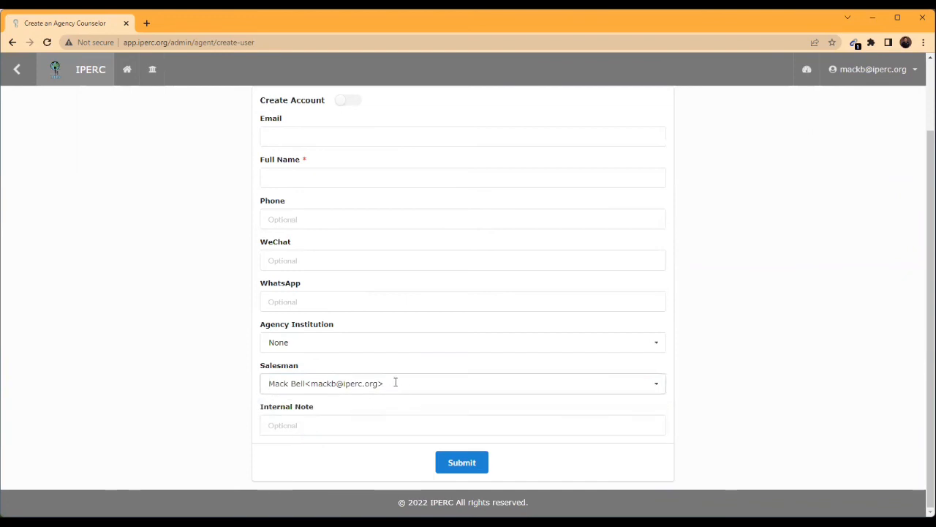
# Try Agency1 as the new counselor's Agency Institution, recheck the Salesman options, and return to the Agency Counselors list without submitting
pyautogui.click(297, 342)
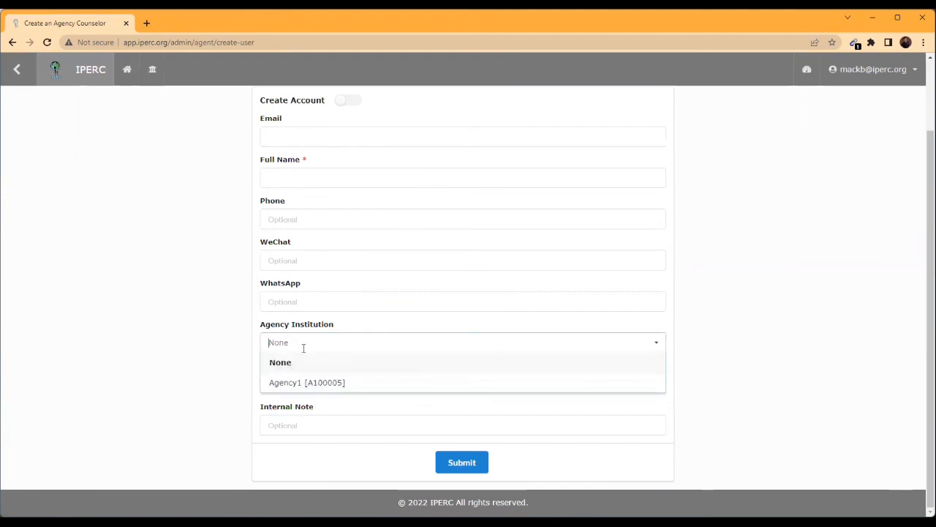
pyautogui.click(324, 384)
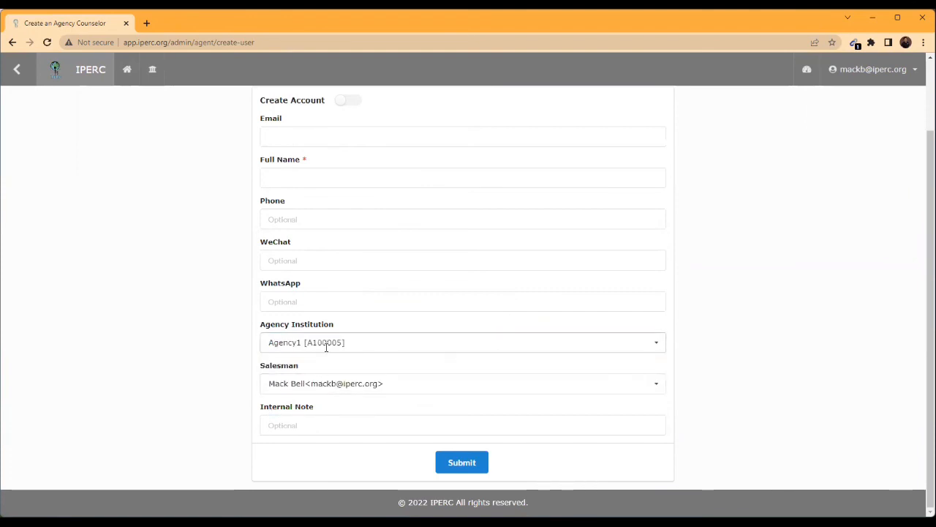
pyautogui.click(294, 385)
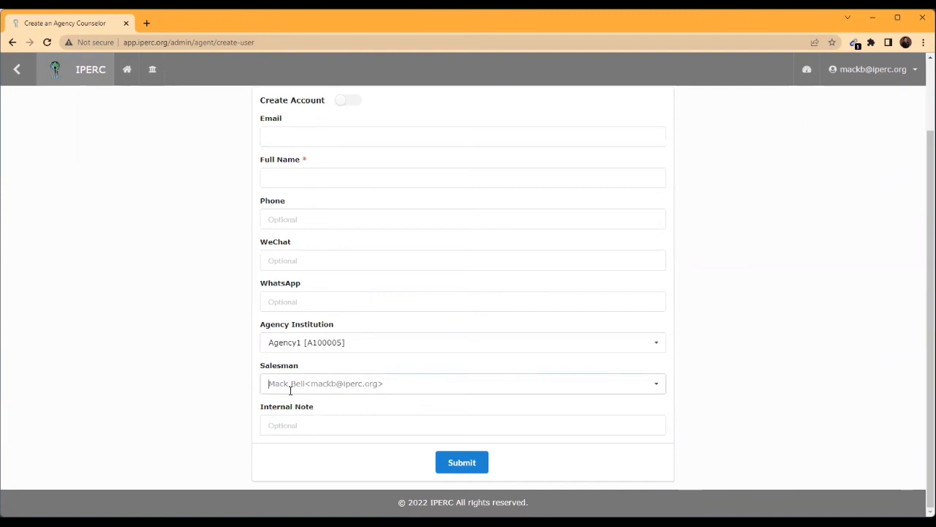
pyautogui.click(295, 437)
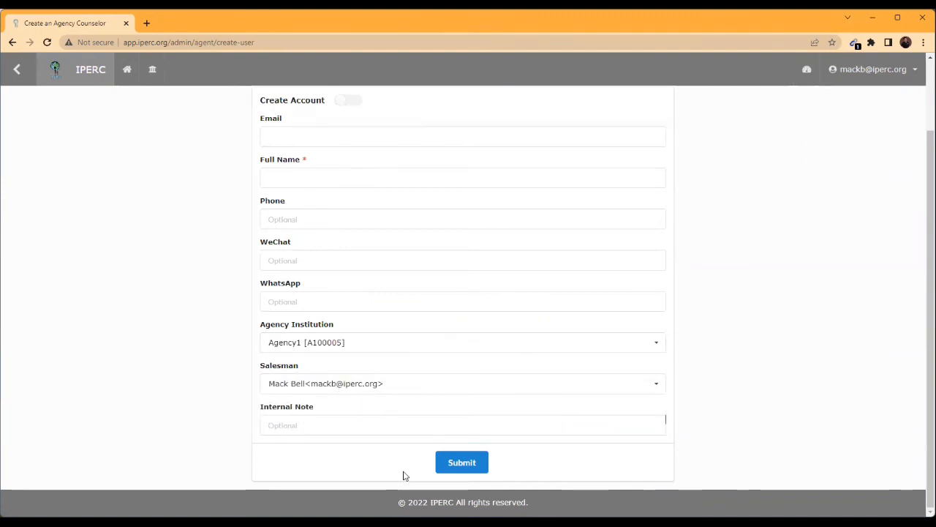
pyautogui.scroll(2, 465, 292)
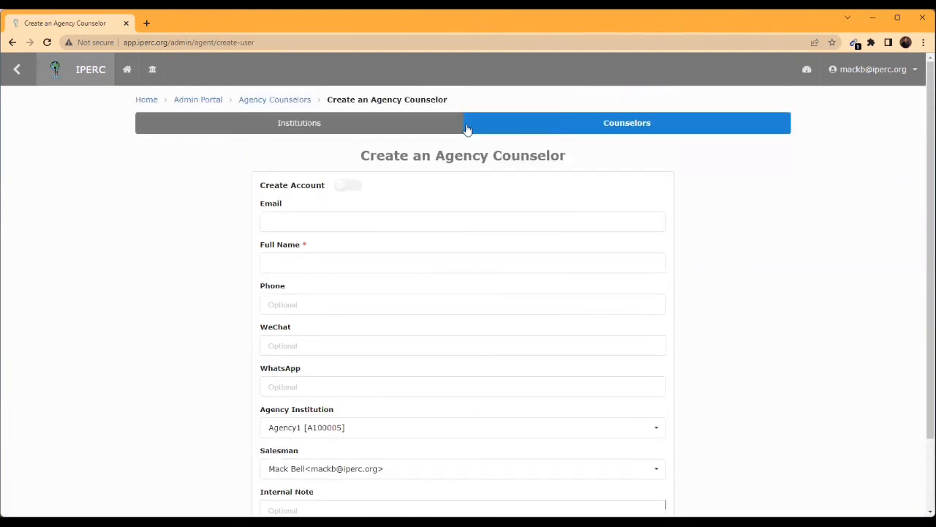
pyautogui.click(276, 100)
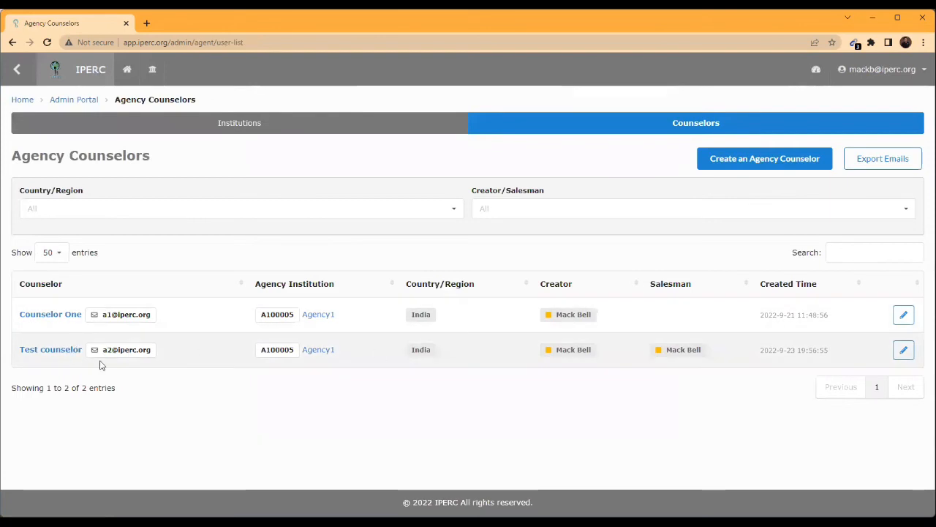
# Open the Test counselor record, review its invitation code, contact and institution fields, and return to the Agency Counselors list
pyautogui.click(36, 352)
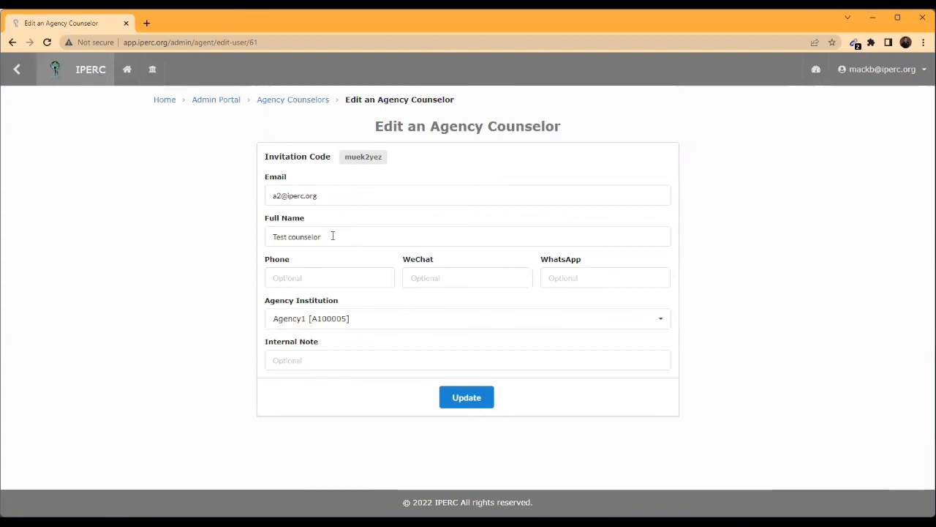
pyautogui.click(310, 102)
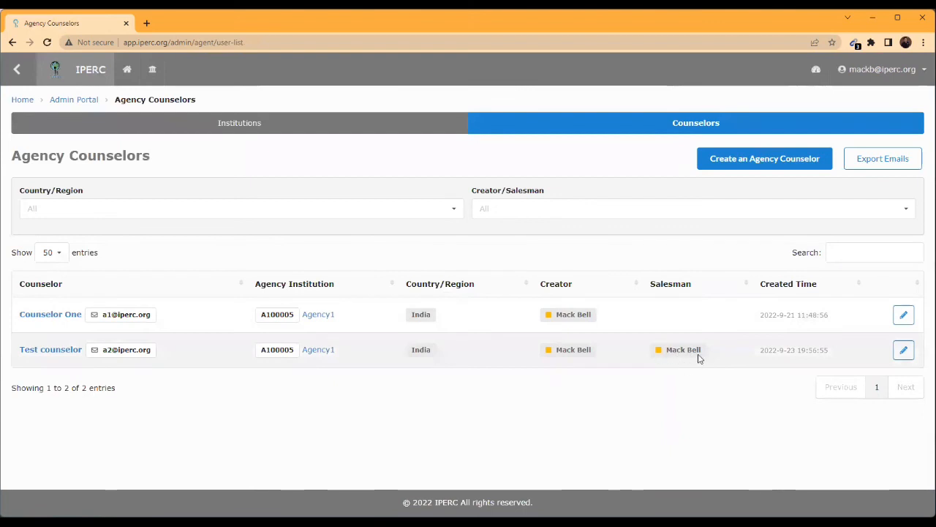
# Go to the Admin Portal, examine the Sale Connections from admins down to agency counselors, and return to the Agency Institutions list
pyautogui.click(878, 68)
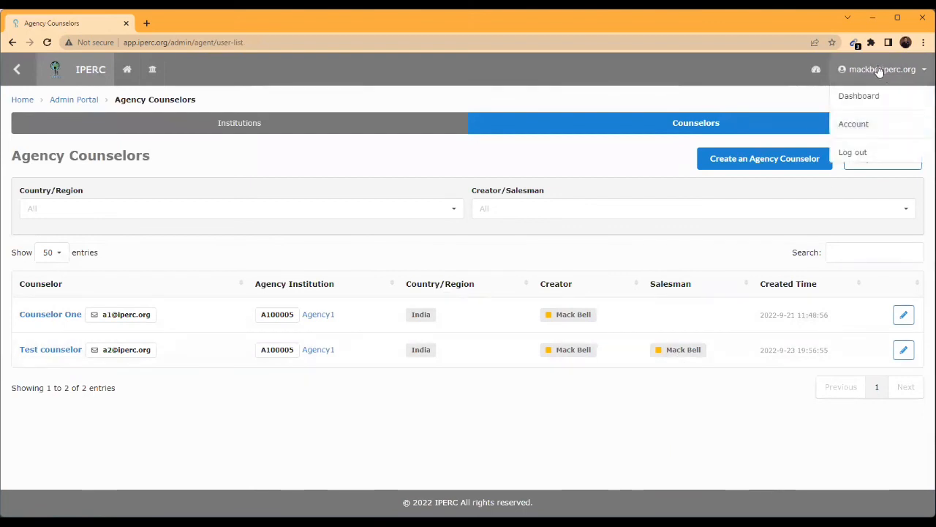
pyautogui.click(18, 100)
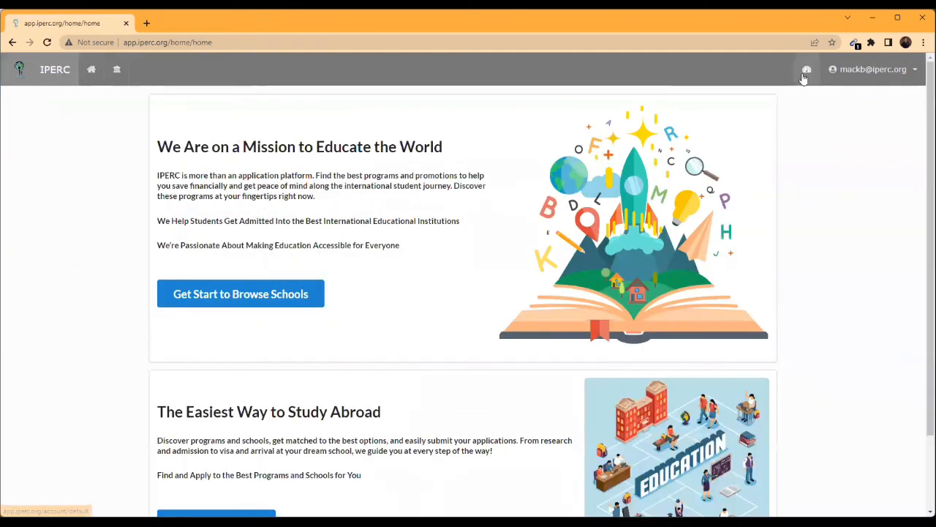
pyautogui.click(806, 70)
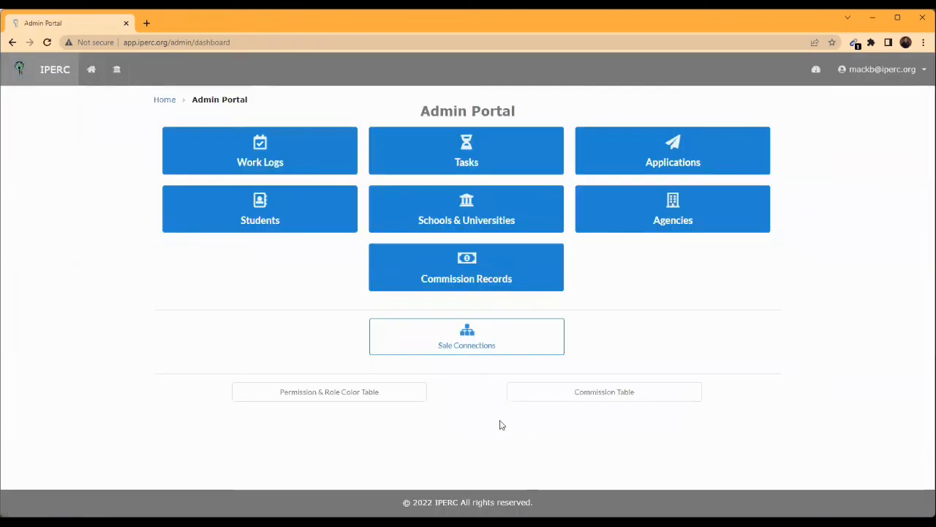
pyautogui.click(458, 349)
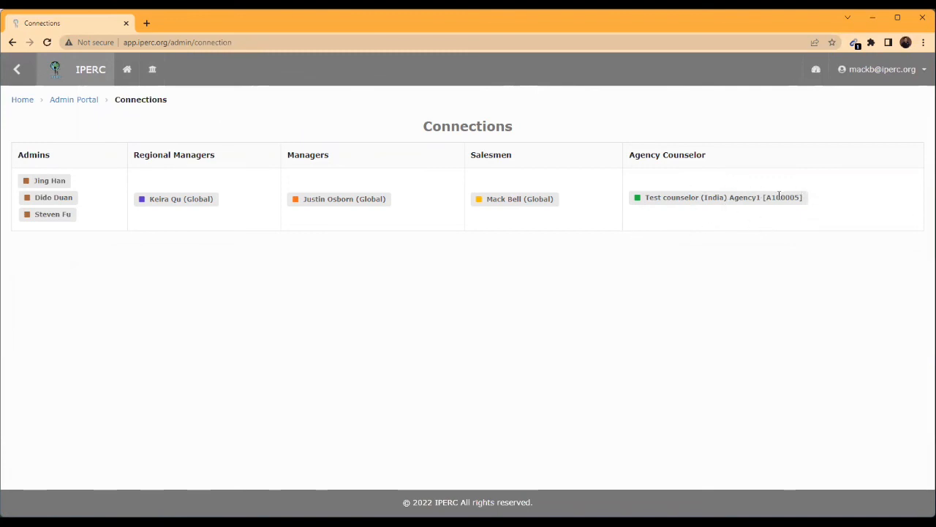
pyautogui.click(89, 101)
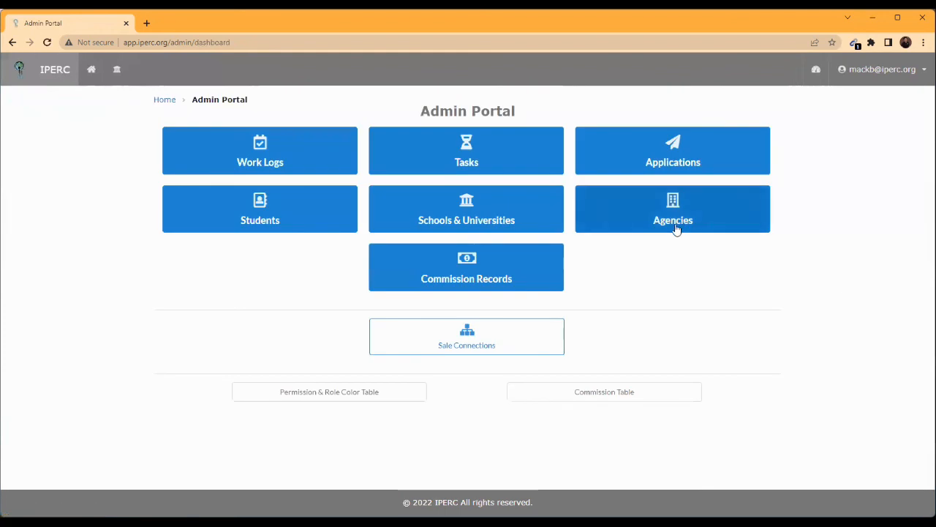
pyautogui.click(676, 229)
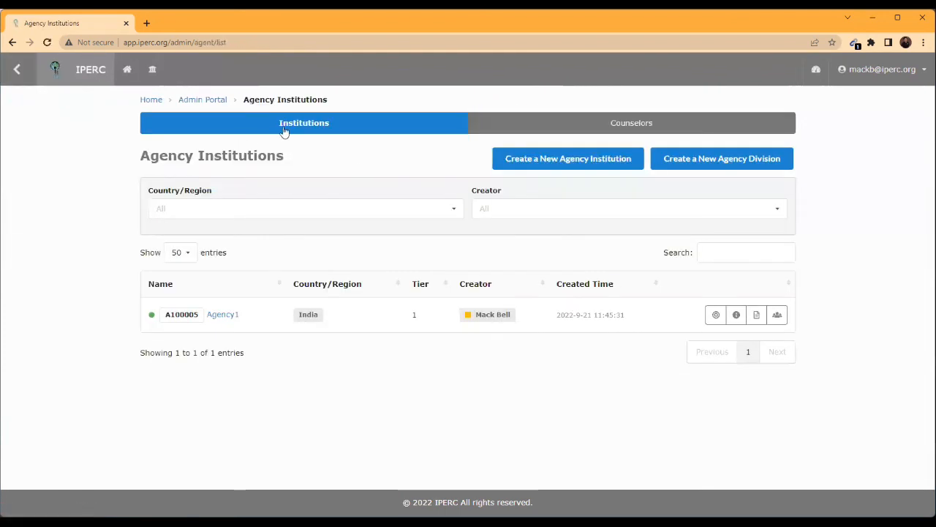